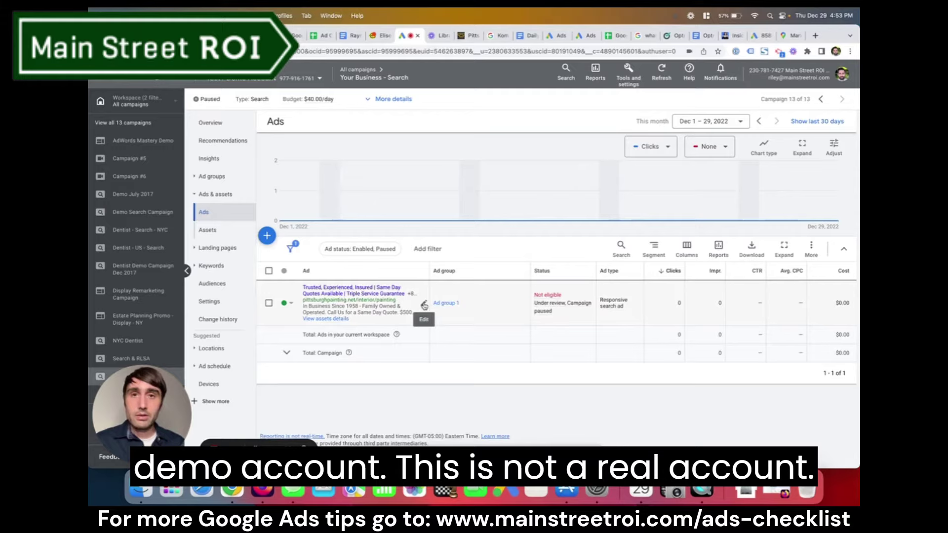
Step: Open the responsive search ad for editing and clear its 'House Painting' headline
{"action": "left_click", "coordinate": [423, 305]}
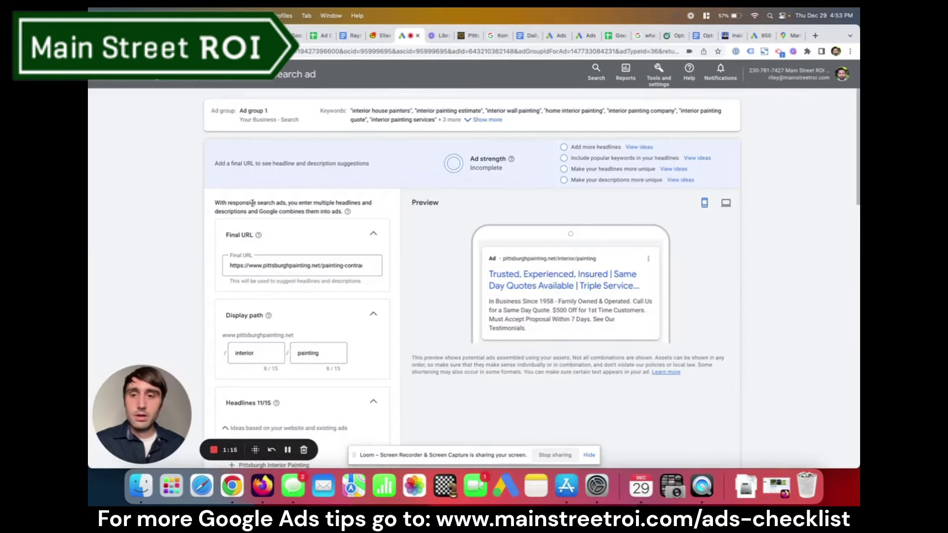
{"action": "scroll", "coordinate": [163, 209], "scroll_direction": "down", "scroll_amount": 5}
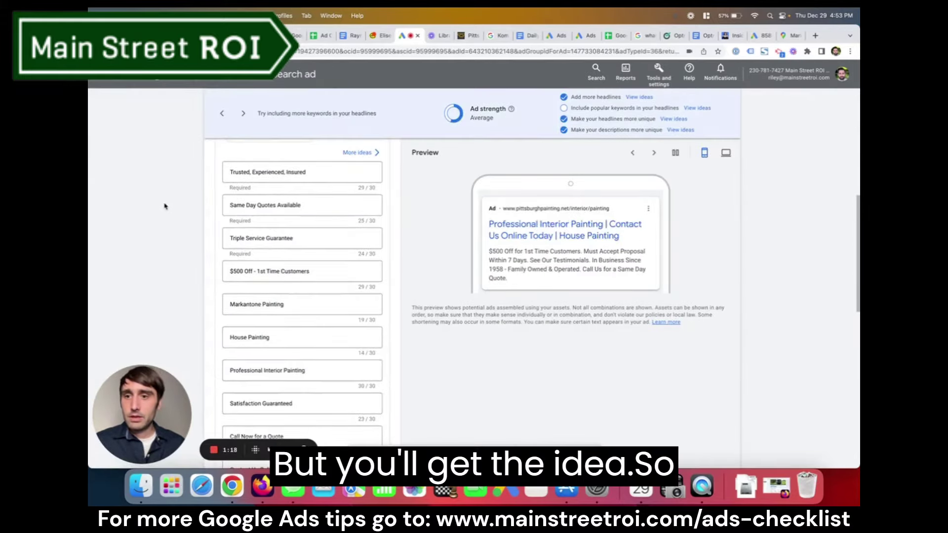
{"action": "scroll", "coordinate": [154, 208], "scroll_direction": "down", "scroll_amount": 1}
{"action": "scroll", "coordinate": [156, 212], "scroll_direction": "down", "scroll_amount": 1}
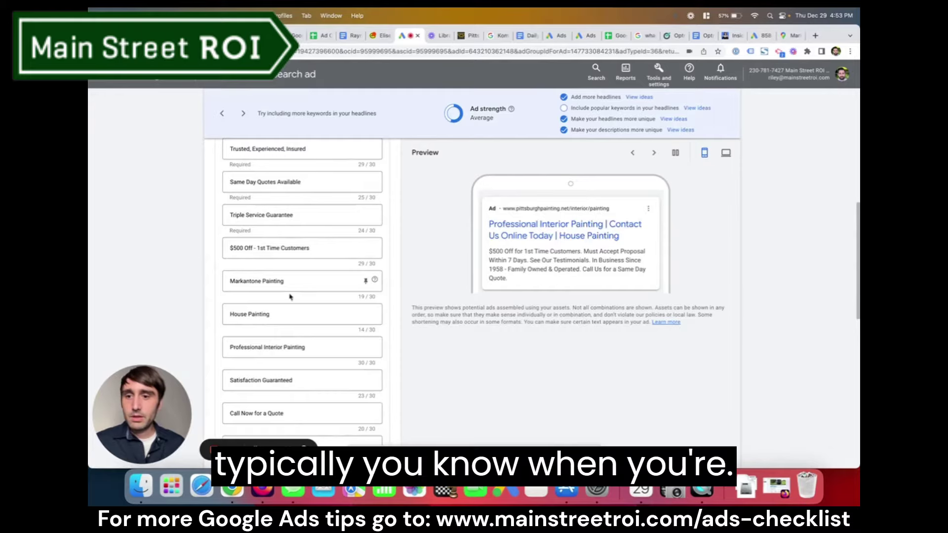
{"action": "scroll", "coordinate": [157, 262], "scroll_direction": "up", "scroll_amount": 7}
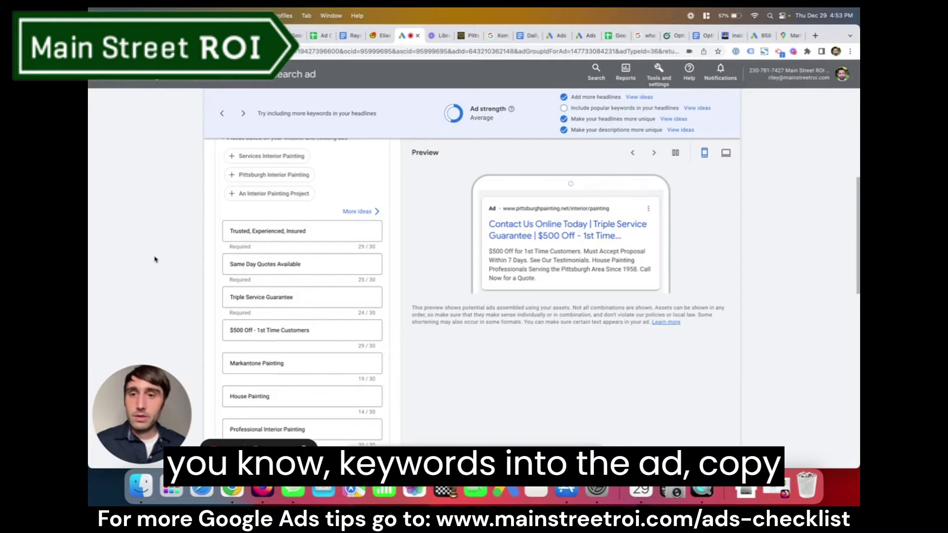
{"action": "scroll", "coordinate": [157, 258], "scroll_direction": "down", "scroll_amount": 4}
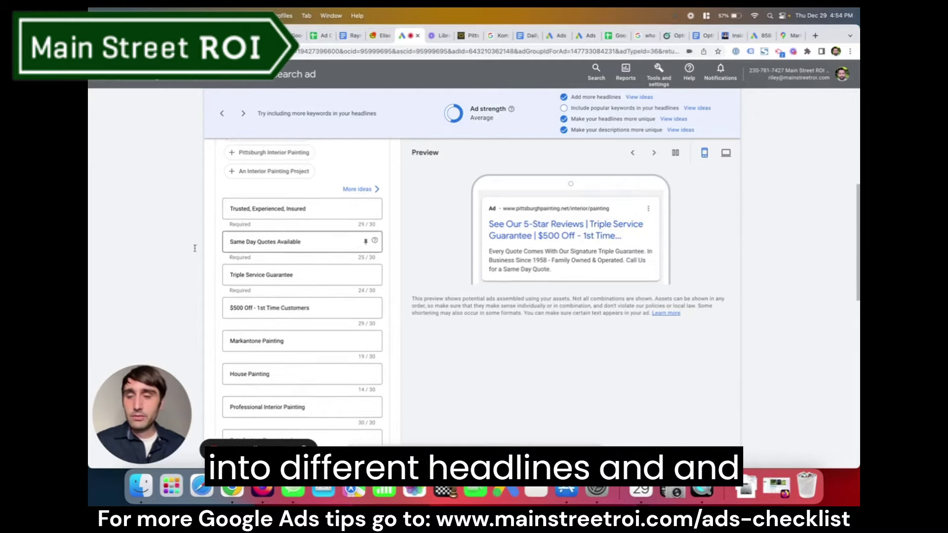
{"action": "scroll", "coordinate": [165, 254], "scroll_direction": "down", "scroll_amount": 3}
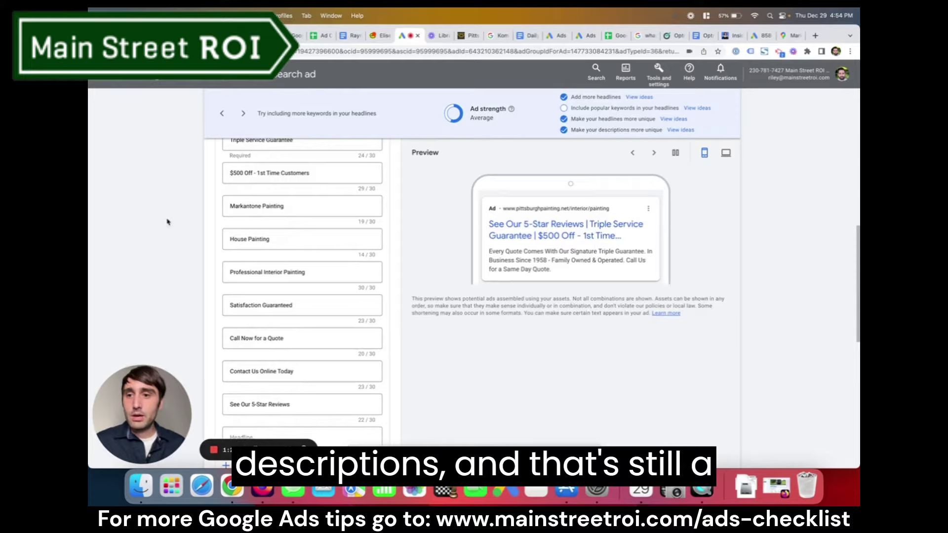
{"action": "triple_click", "coordinate": [280, 241]}
{"action": "key", "text": "super+c"}
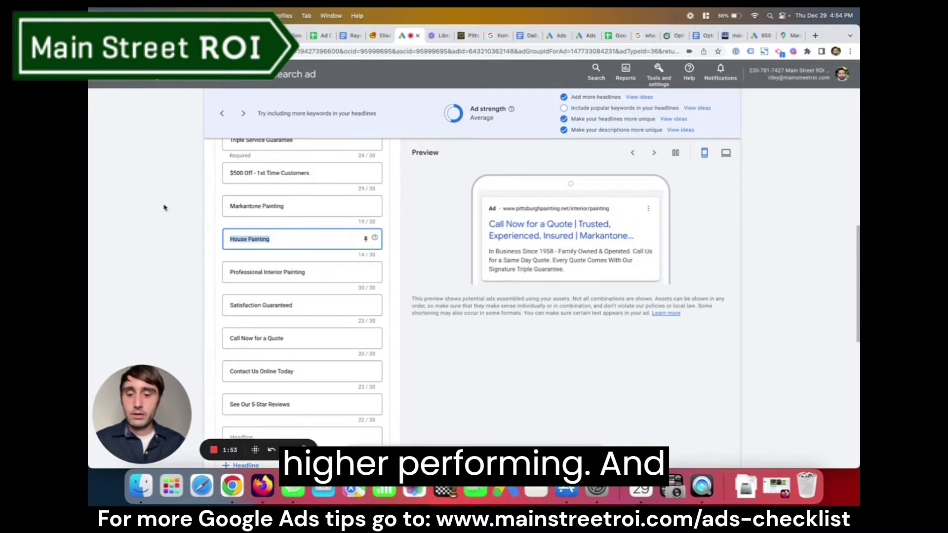
{"action": "key", "text": "BackSpace"}
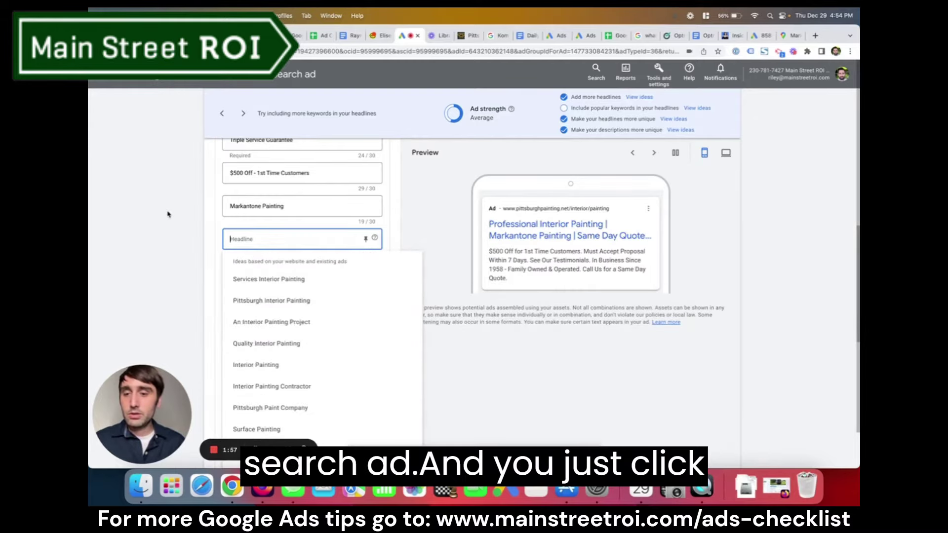
Step: Insert a {Keyword:} placeholder into the empty headline, with 'House Painting' pasted as default text
{"action": "left_click", "coordinate": [167, 212]}
{"action": "left_click", "coordinate": [279, 241]}
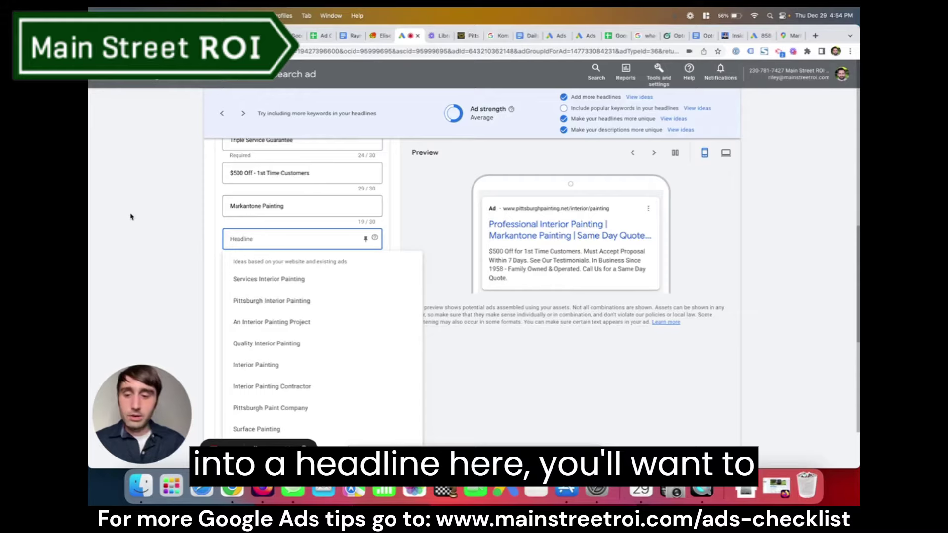
{"action": "type", "text": "{"}
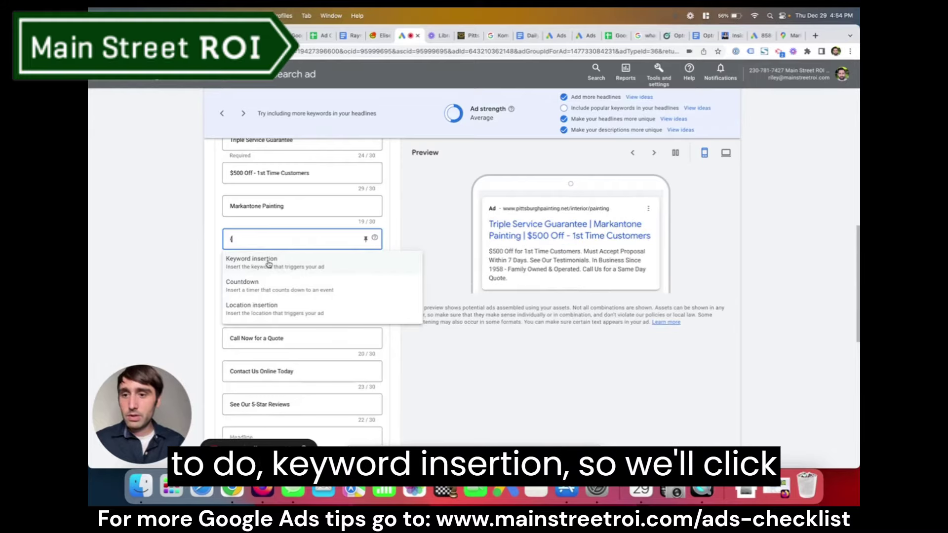
{"action": "left_click", "coordinate": [329, 262]}
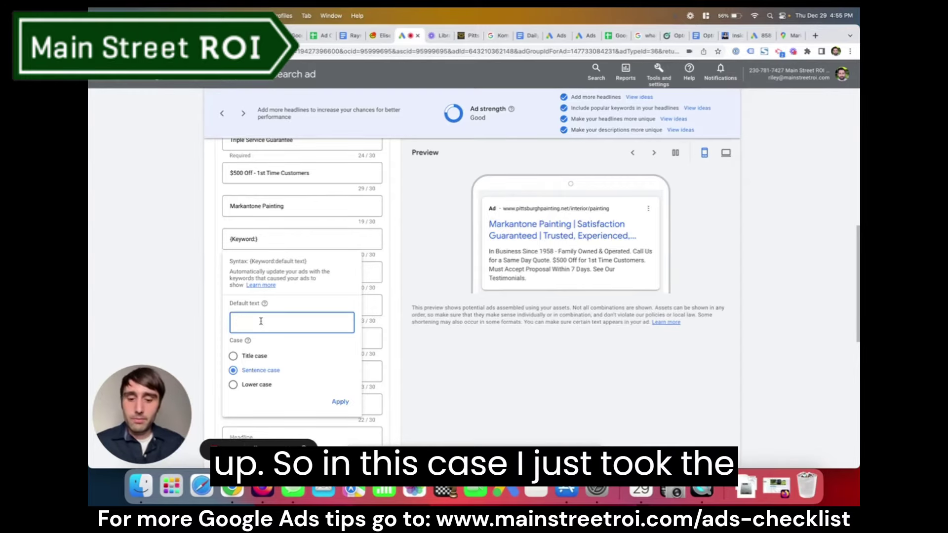
{"action": "key", "text": "super+v"}
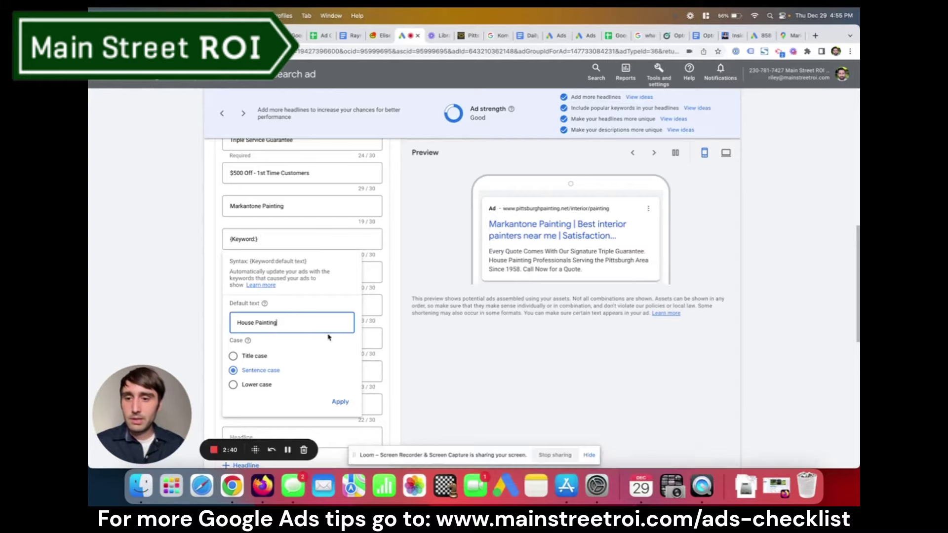
Step: Apply the keyword insertion in title case, making the headline {KeyWord:House Painting} (14/30 characters)
{"action": "left_click", "coordinate": [259, 357]}
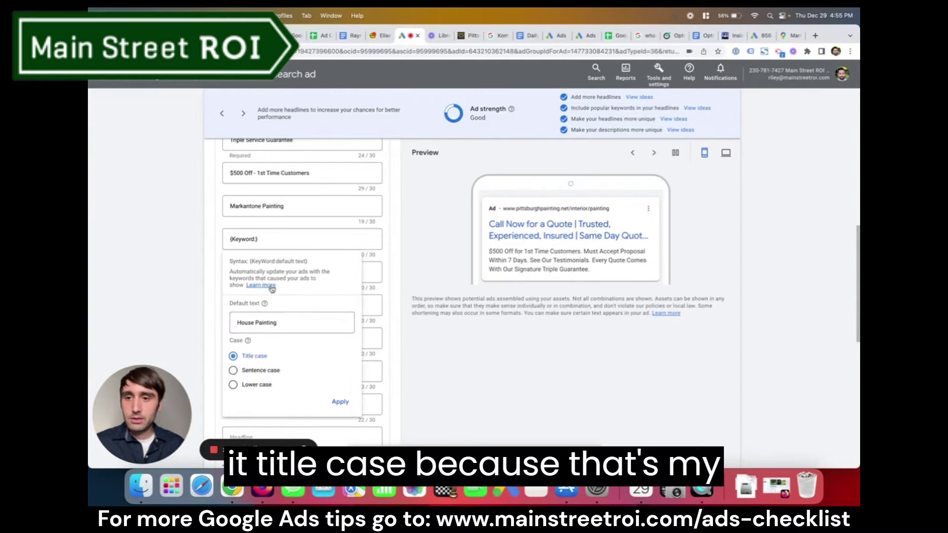
{"action": "left_click", "coordinate": [340, 402]}
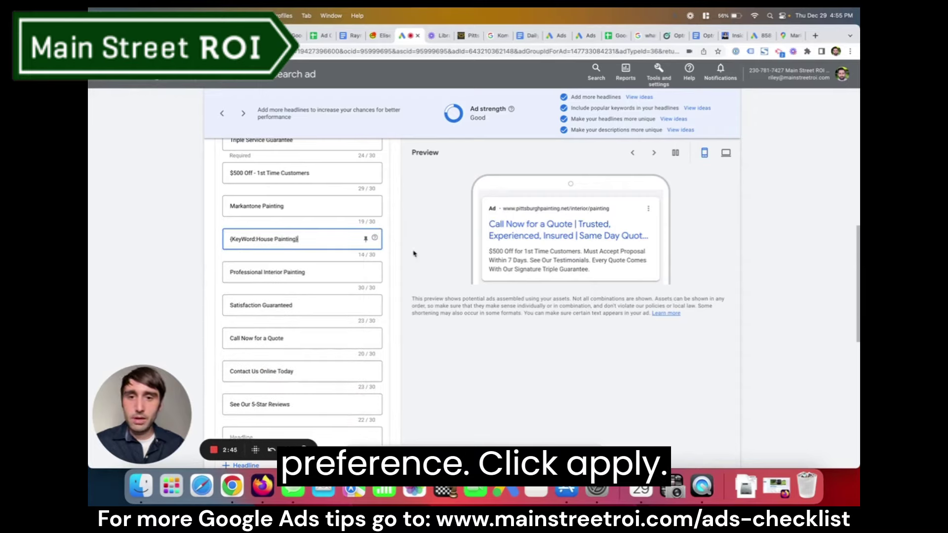
{"action": "left_click_drag", "start_coordinate": [309, 240], "coordinate": [204, 244]}
{"action": "left_click", "coordinate": [190, 244]}
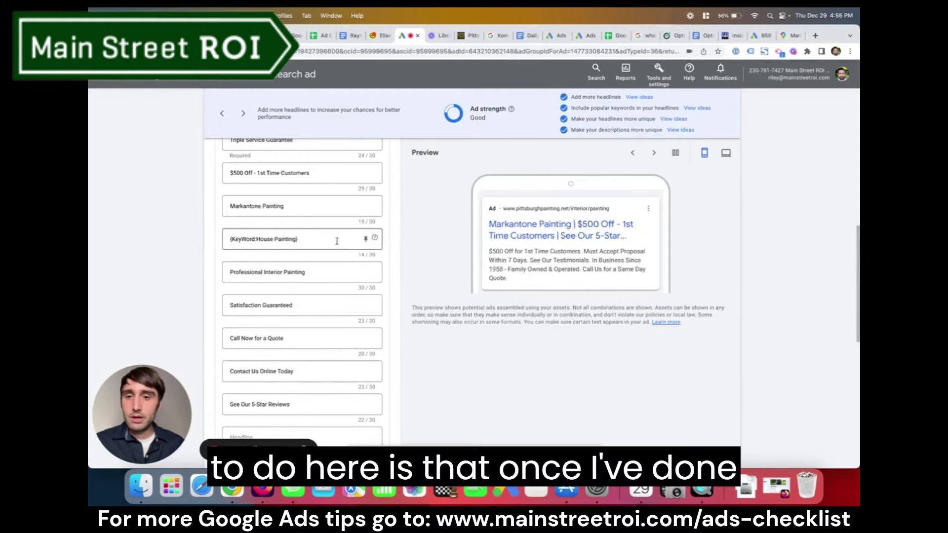
Step: Pin the {KeyWord:House Painting} headline to show only in position 1
{"action": "left_click", "coordinate": [366, 241]}
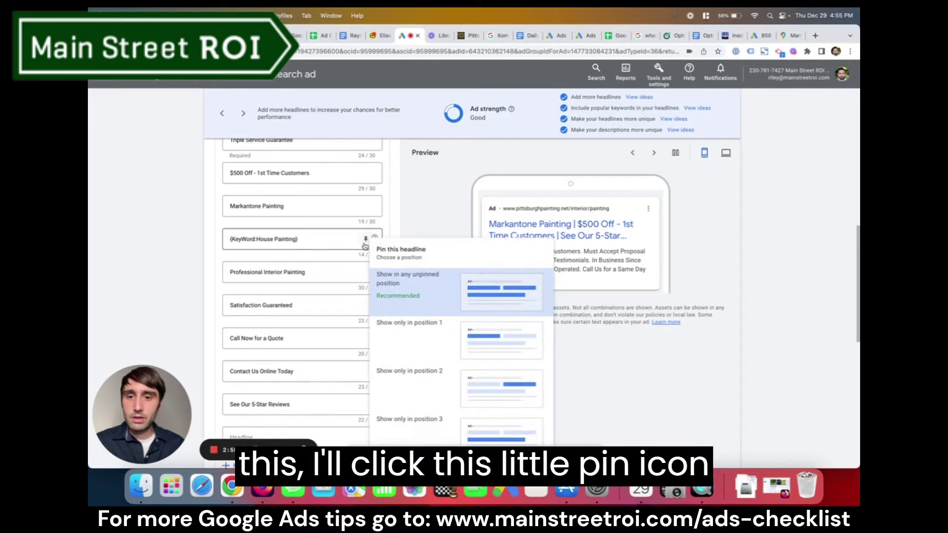
{"action": "left_click", "coordinate": [427, 344]}
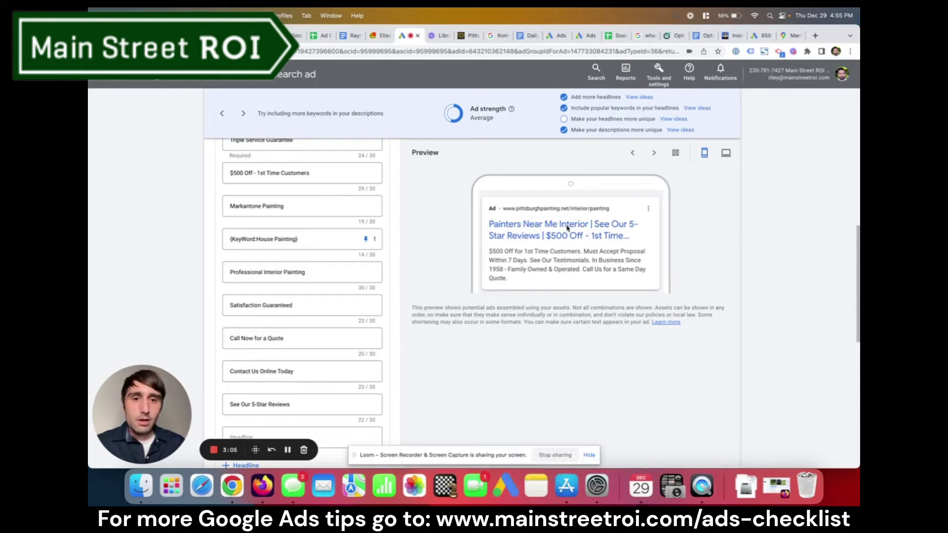
{"action": "left_click_drag", "start_coordinate": [319, 240], "coordinate": [208, 241]}
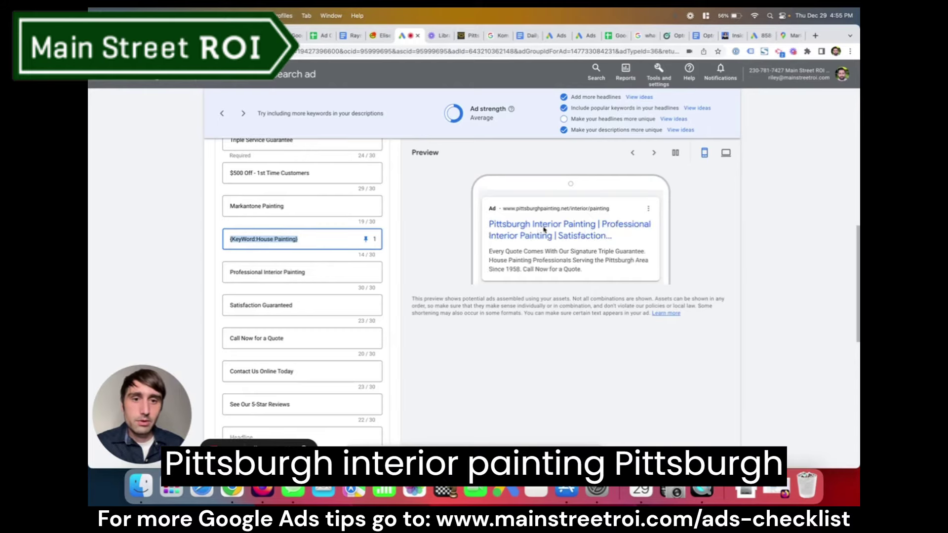
{"action": "left_click", "coordinate": [654, 153]}
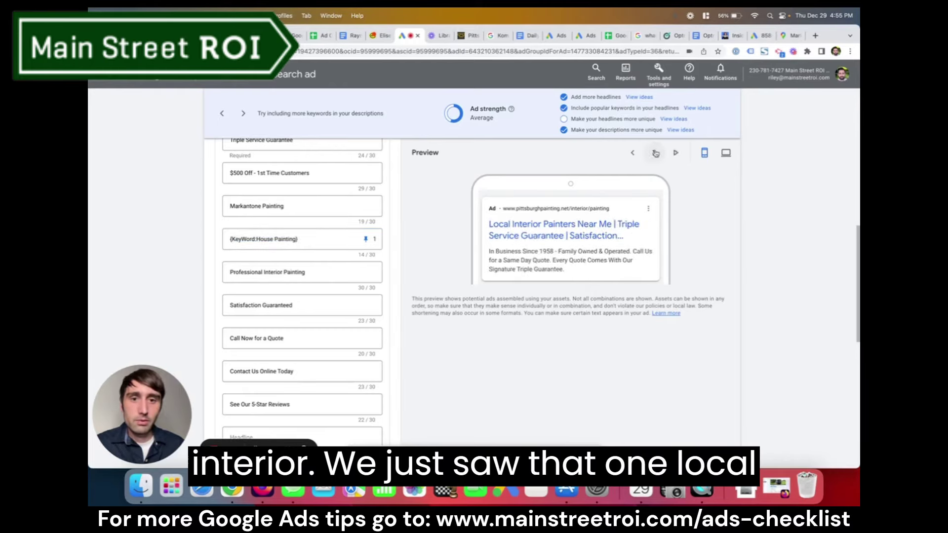
Step: Cycle the ad preview through four more assembled headline and description combinations
{"action": "left_click", "coordinate": [656, 154]}
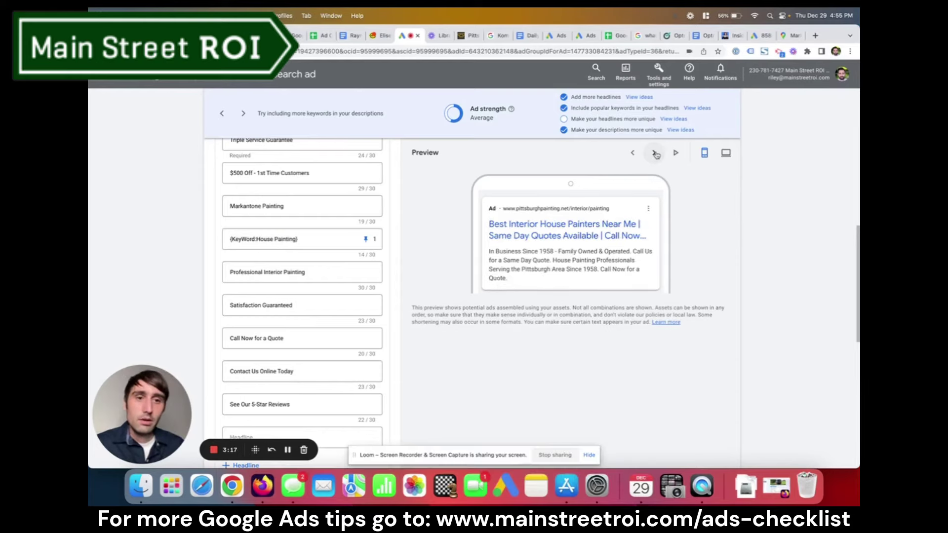
{"action": "left_click", "coordinate": [655, 154]}
{"action": "left_click", "coordinate": [656, 153]}
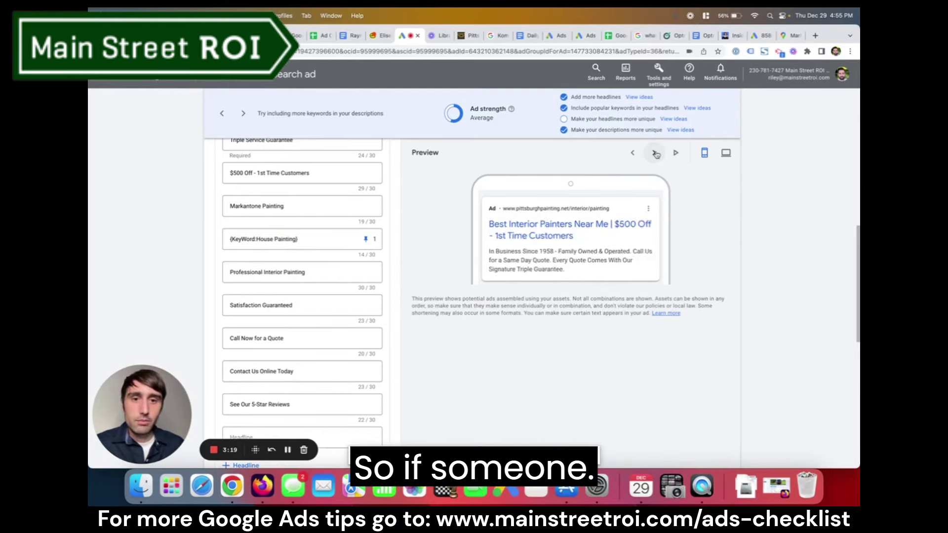
{"action": "left_click", "coordinate": [656, 153]}
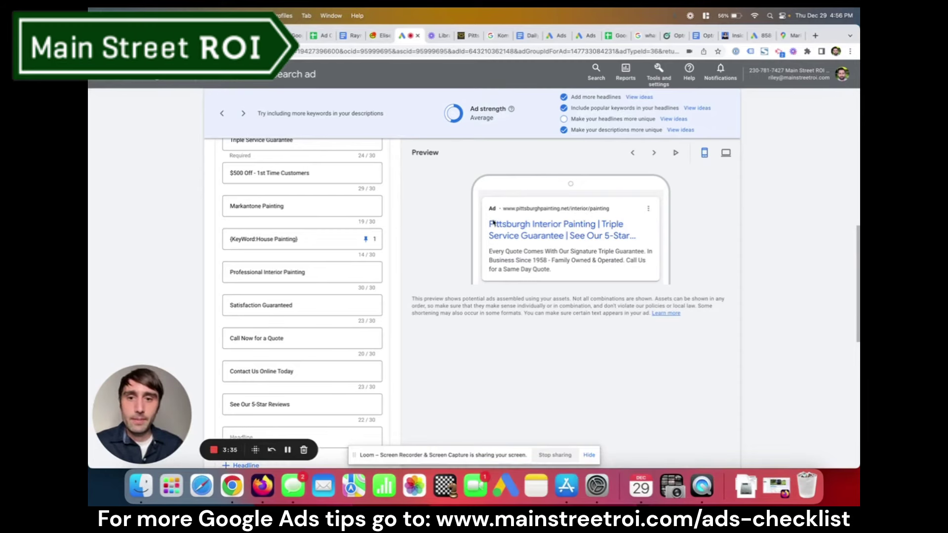
{"action": "left_click", "coordinate": [304, 239]}
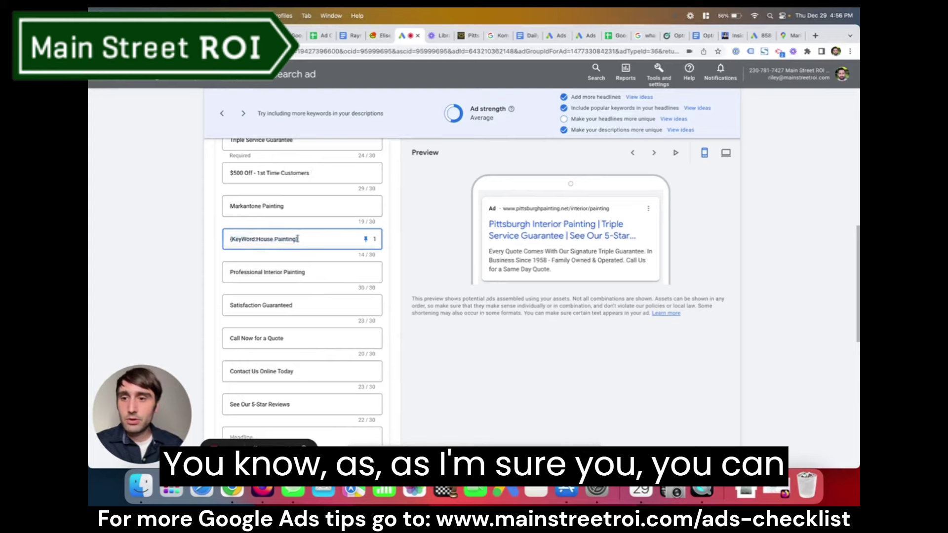
Step: Unpin the {KeyWord:House Painting} headline to any position, lifting ad strength to Good
{"action": "left_click", "coordinate": [193, 239]}
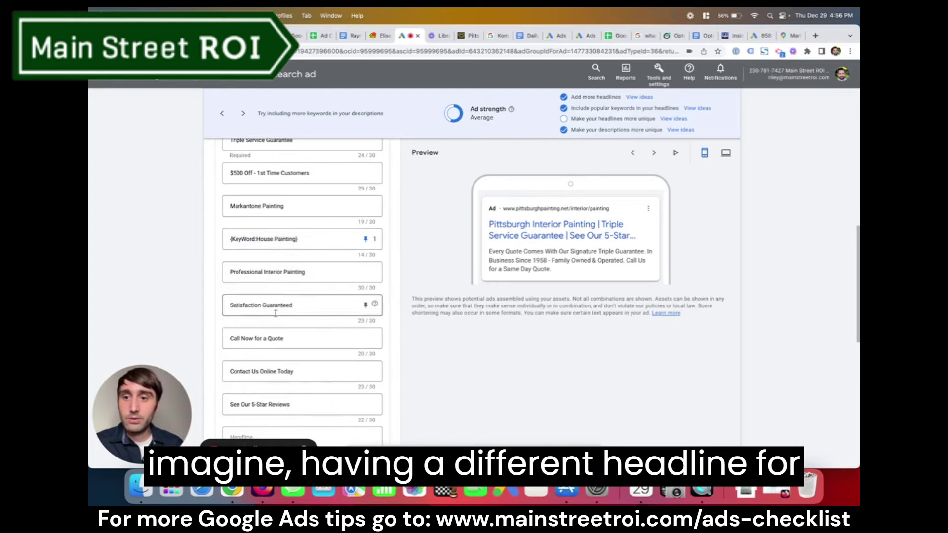
{"action": "scroll", "coordinate": [144, 233], "scroll_direction": "down", "scroll_amount": 1}
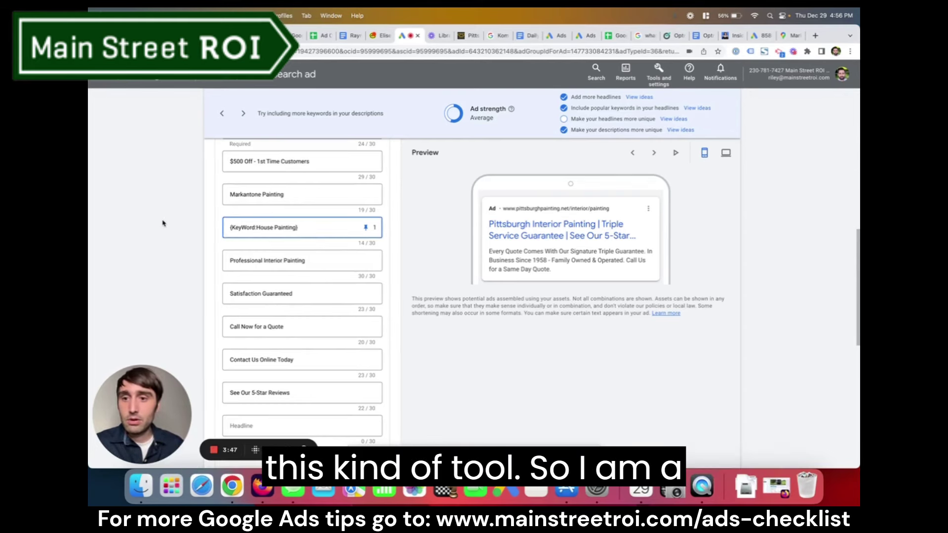
{"action": "left_click", "coordinate": [365, 227]}
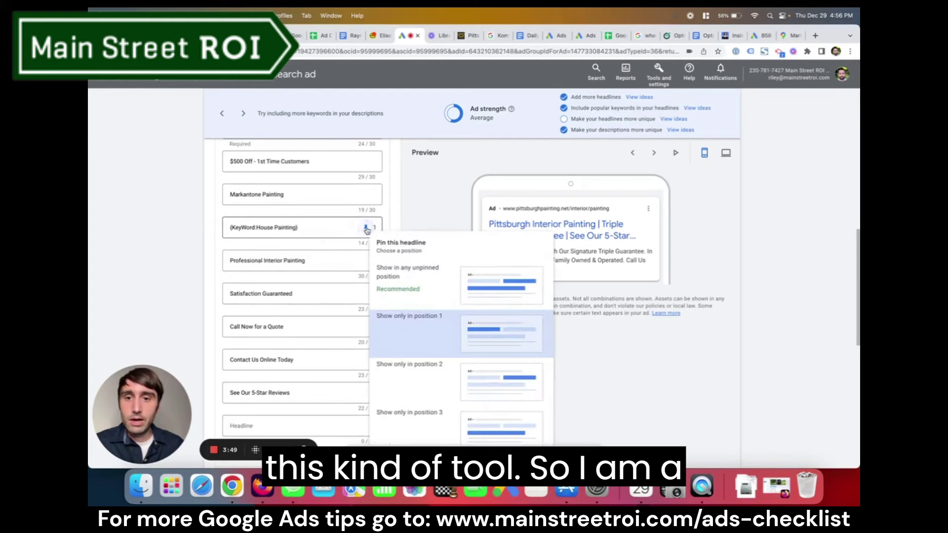
{"action": "left_click", "coordinate": [408, 275]}
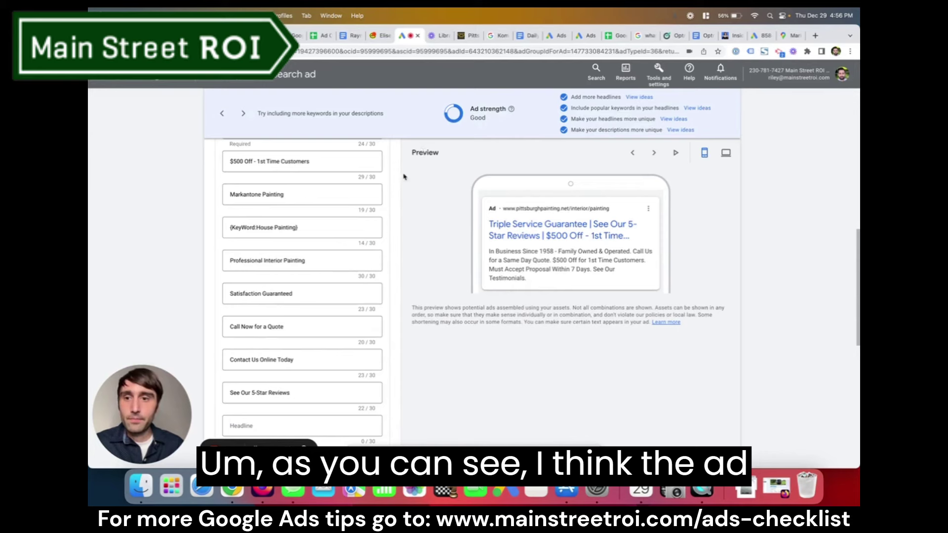
{"action": "left_click_drag", "start_coordinate": [319, 227], "coordinate": [209, 233]}
{"action": "key", "text": "ctrl+c"}
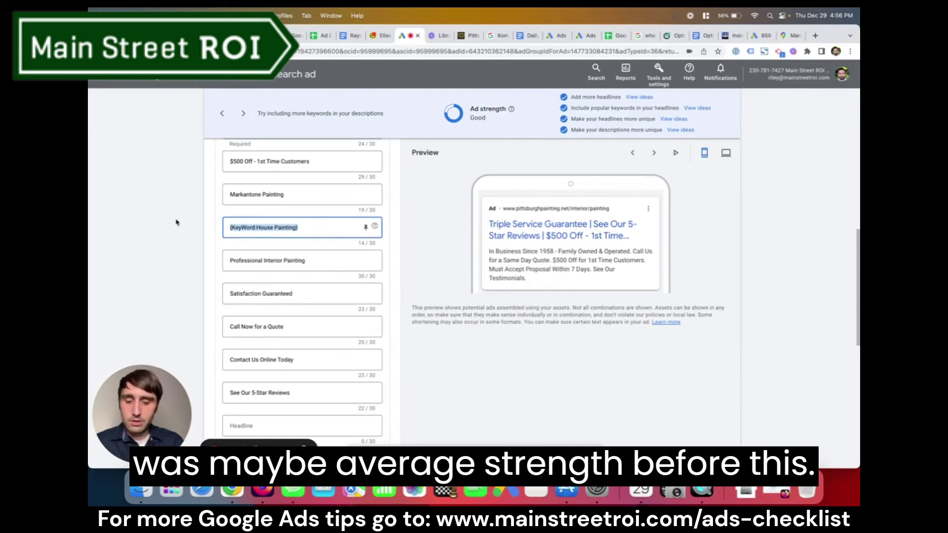
{"action": "key", "text": "BackSpace"}
{"action": "type", "text": "House"}
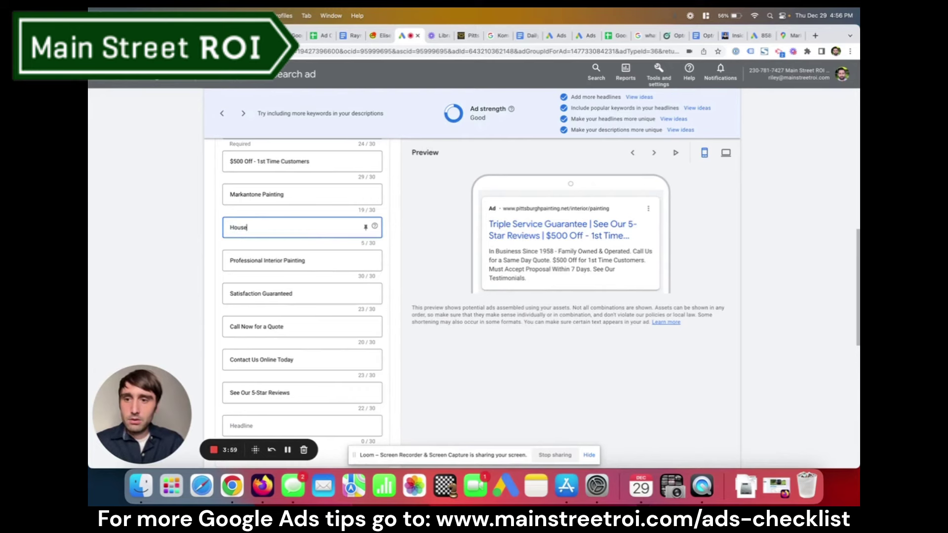
{"action": "type", "text": " Painting"}
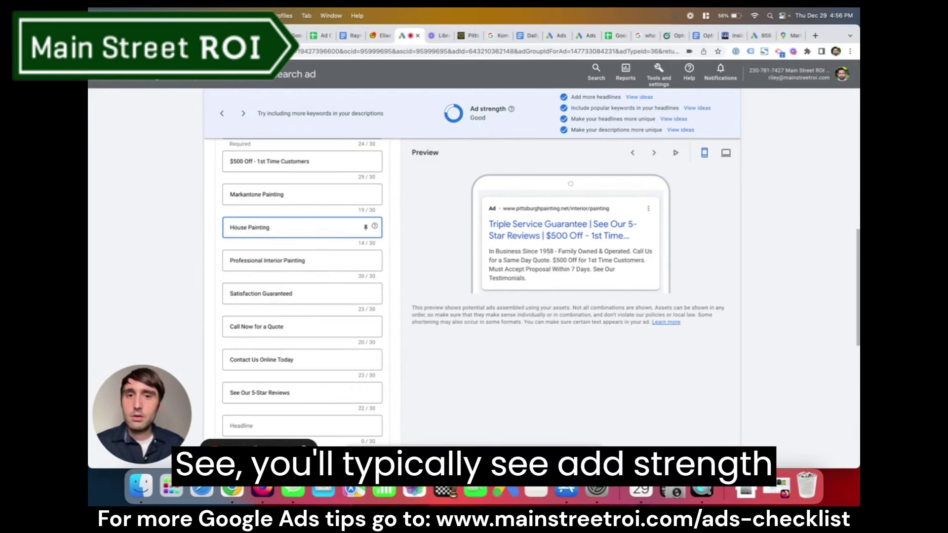
{"action": "left_click", "coordinate": [152, 189]}
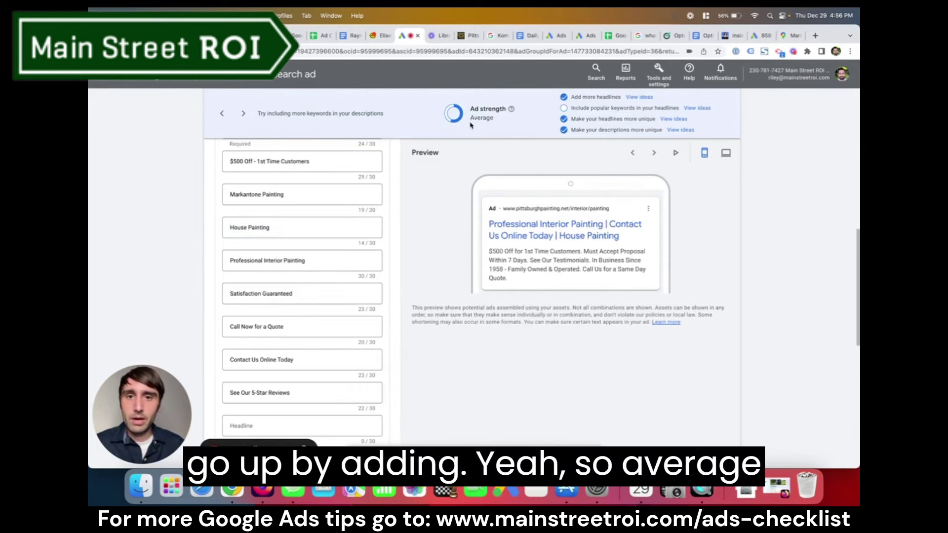
{"action": "left_click", "coordinate": [296, 226]}
{"action": "left_click_drag", "start_coordinate": [297, 227], "coordinate": [169, 222]}
{"action": "key", "text": "ctrl+v"}
{"action": "left_click", "coordinate": [165, 223]}
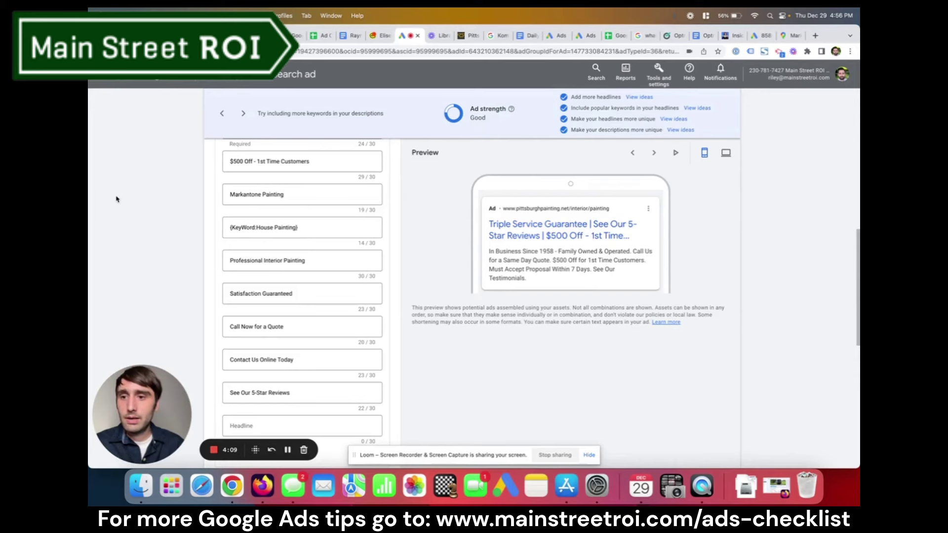
{"action": "scroll", "coordinate": [168, 225], "scroll_direction": "up", "scroll_amount": 1}
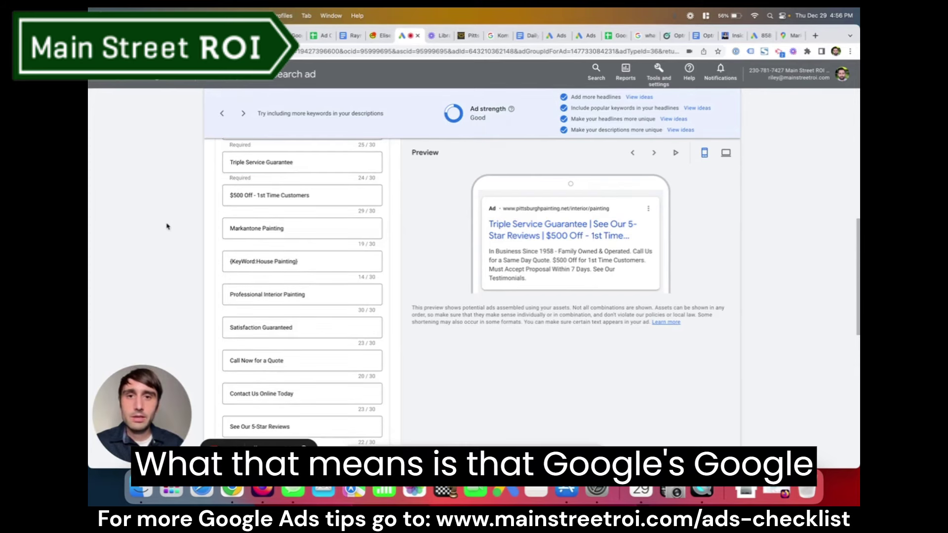
{"action": "scroll", "coordinate": [167, 226], "scroll_direction": "up", "scroll_amount": 1}
{"action": "scroll", "coordinate": [166, 226], "scroll_direction": "up", "scroll_amount": 1}
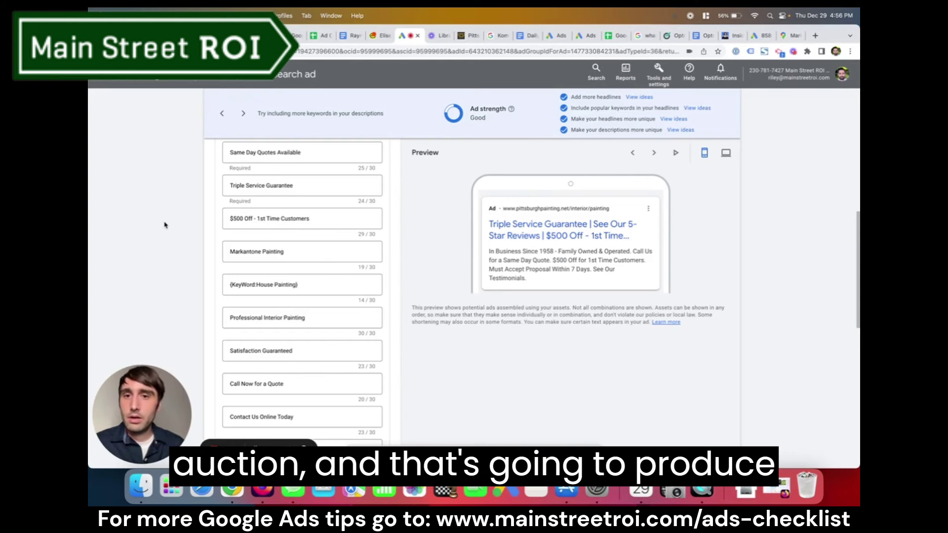
{"action": "scroll", "coordinate": [165, 226], "scroll_direction": "up", "scroll_amount": 2}
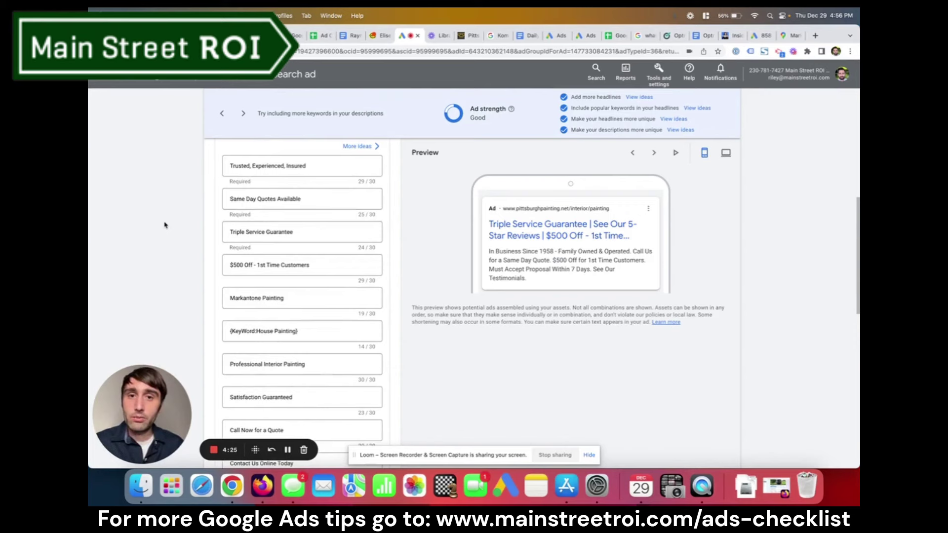
{"action": "scroll", "coordinate": [165, 225], "scroll_direction": "up", "scroll_amount": 2}
{"action": "scroll", "coordinate": [165, 225], "scroll_direction": "down", "scroll_amount": 4}
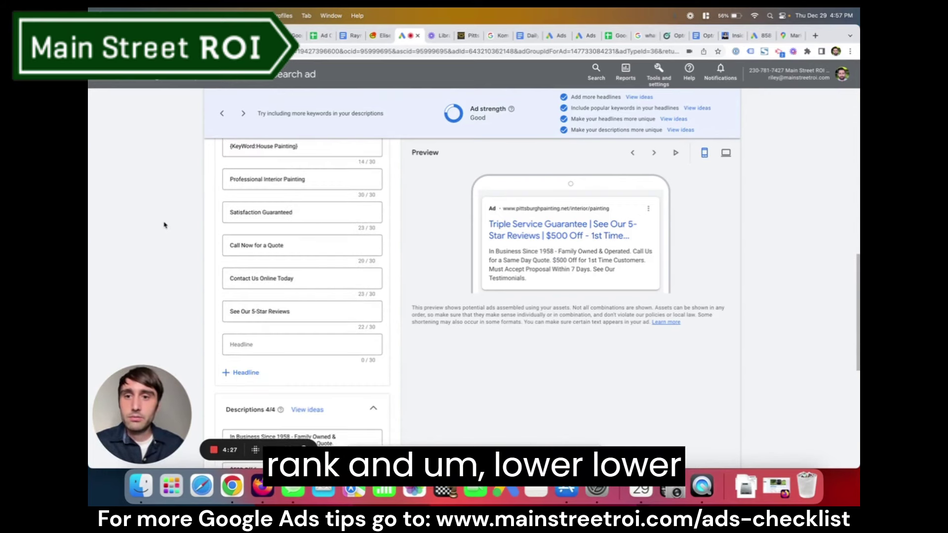
{"action": "scroll", "coordinate": [163, 226], "scroll_direction": "down", "scroll_amount": 5}
{"action": "scroll", "coordinate": [163, 225], "scroll_direction": "down", "scroll_amount": 4}
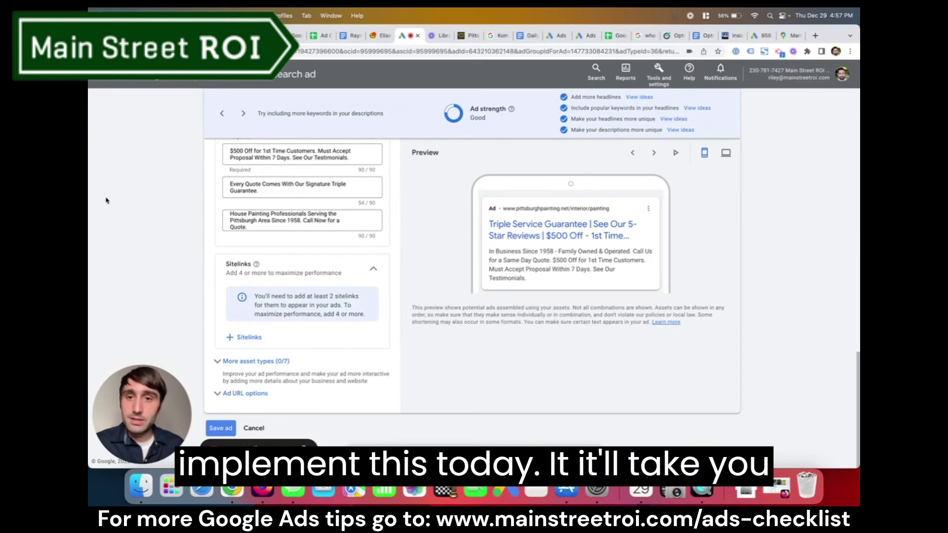
{"action": "scroll", "coordinate": [106, 200], "scroll_direction": "up", "scroll_amount": 1}
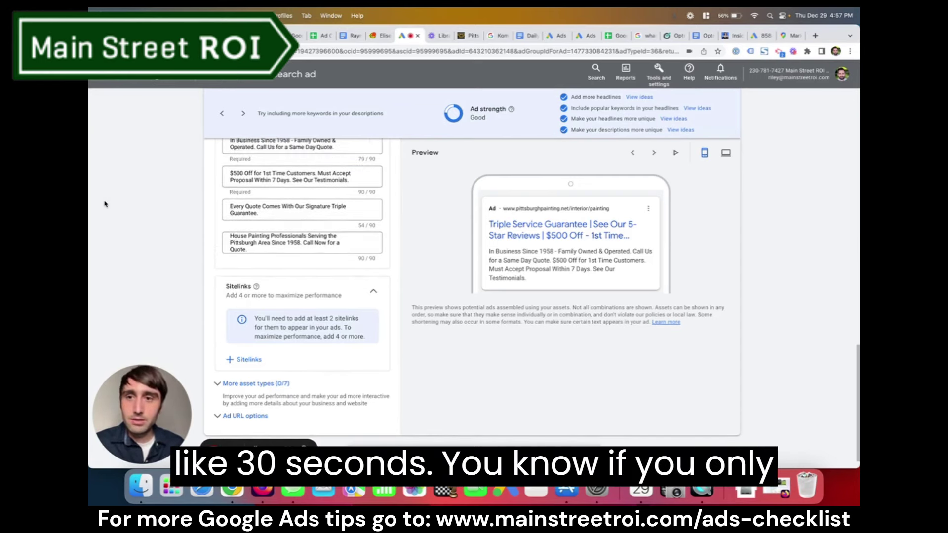
{"action": "scroll", "coordinate": [104, 203], "scroll_direction": "up", "scroll_amount": 2}
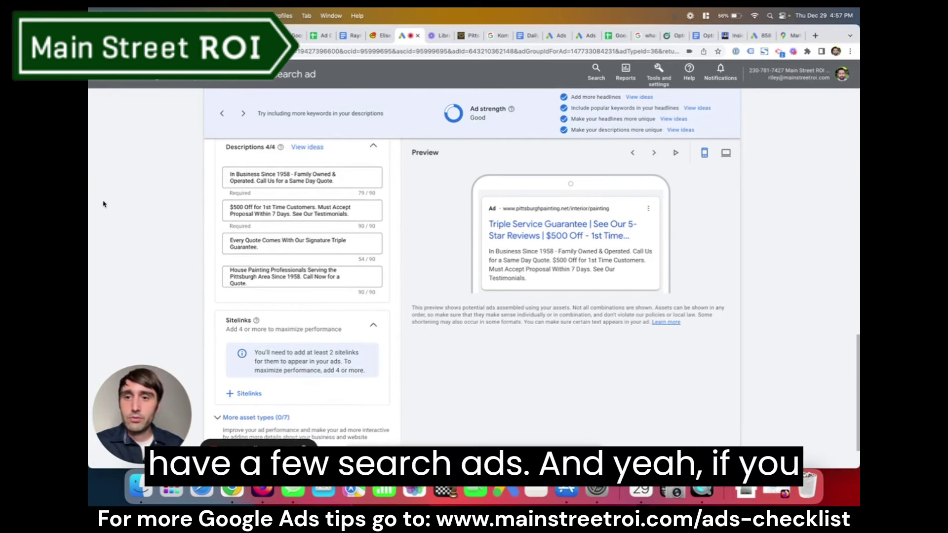